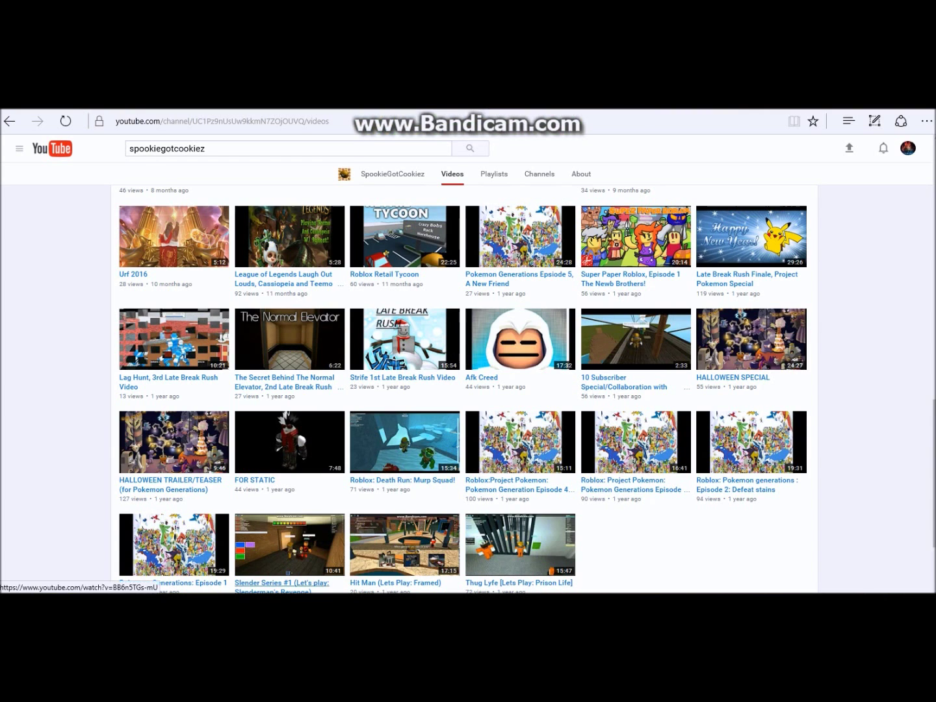
pyautogui.scroll(-2, 468, 365)
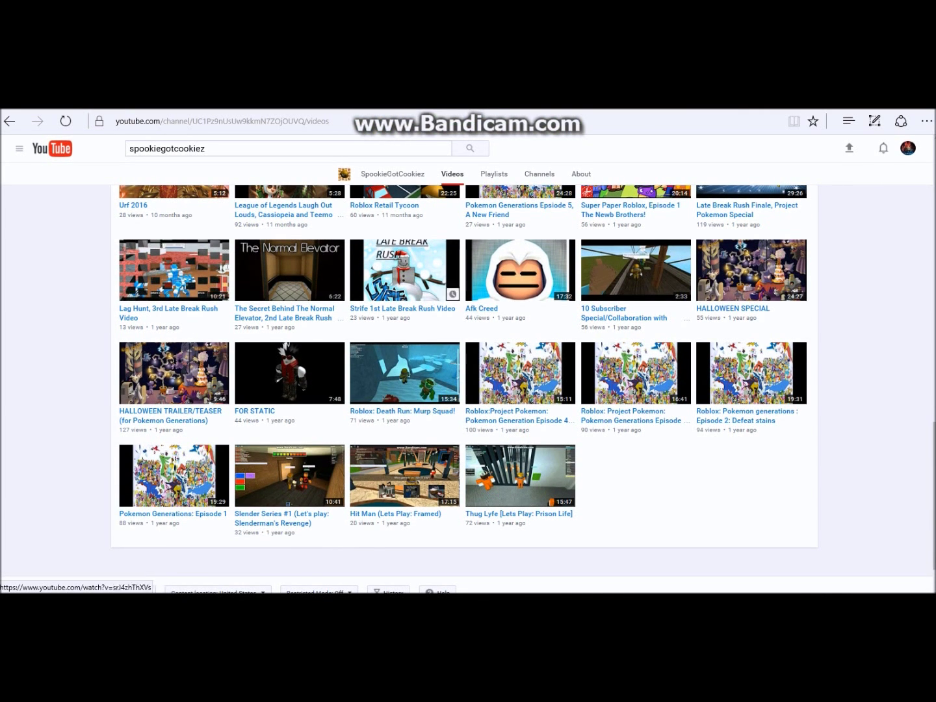
pyautogui.scroll(1, 454, 293)
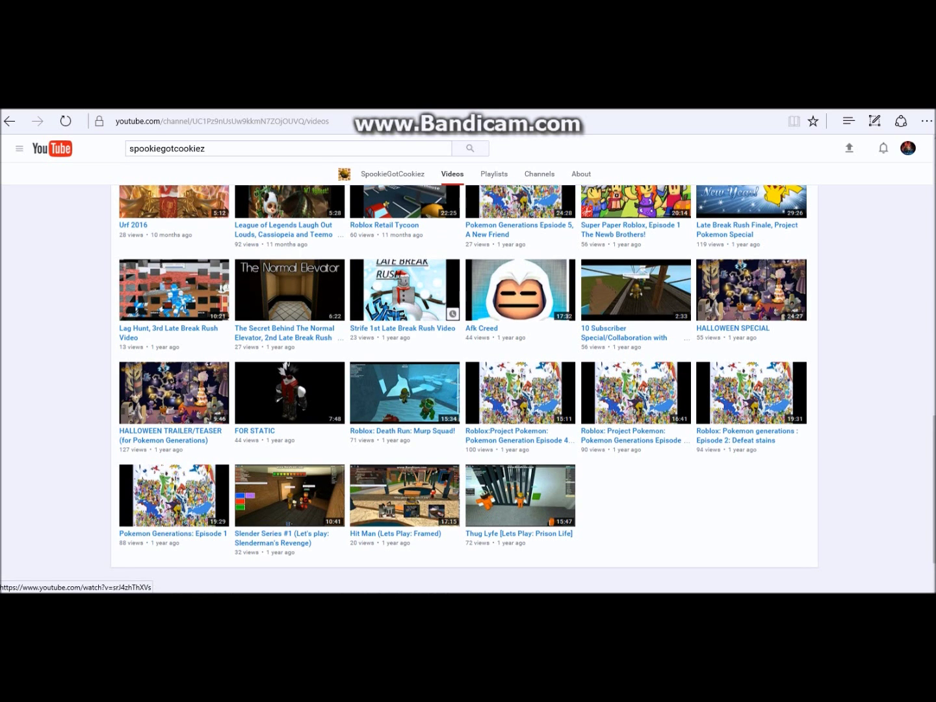
pyautogui.scroll(2, 460, 293)
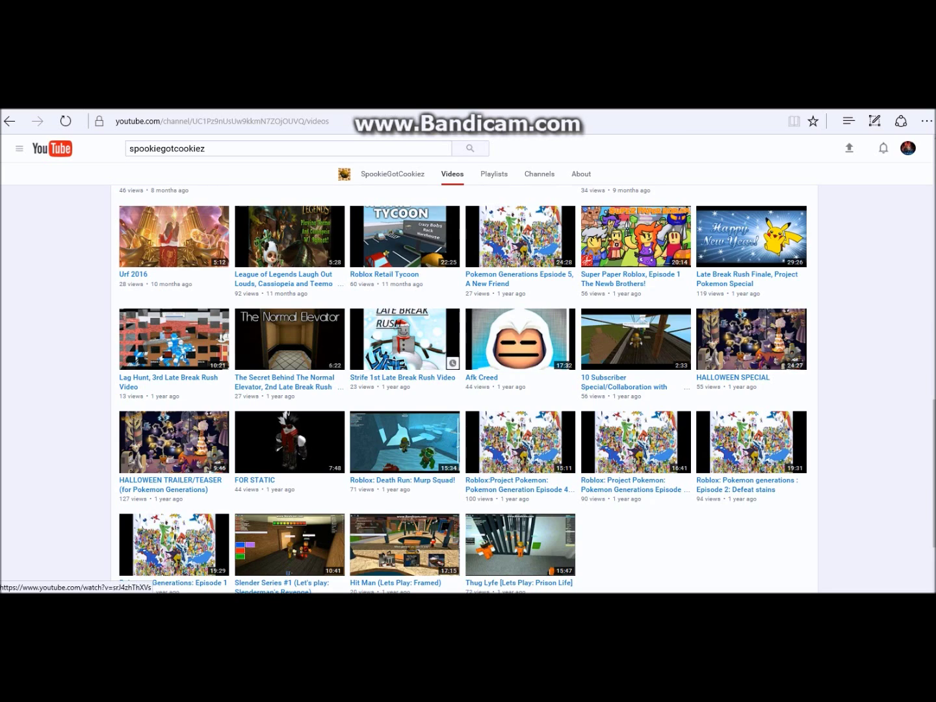
pyautogui.scroll(5, 469, 388)
pyautogui.scroll(-4, 468, 388)
pyautogui.scroll(-4, 468, 387)
pyautogui.scroll(-2, 468, 387)
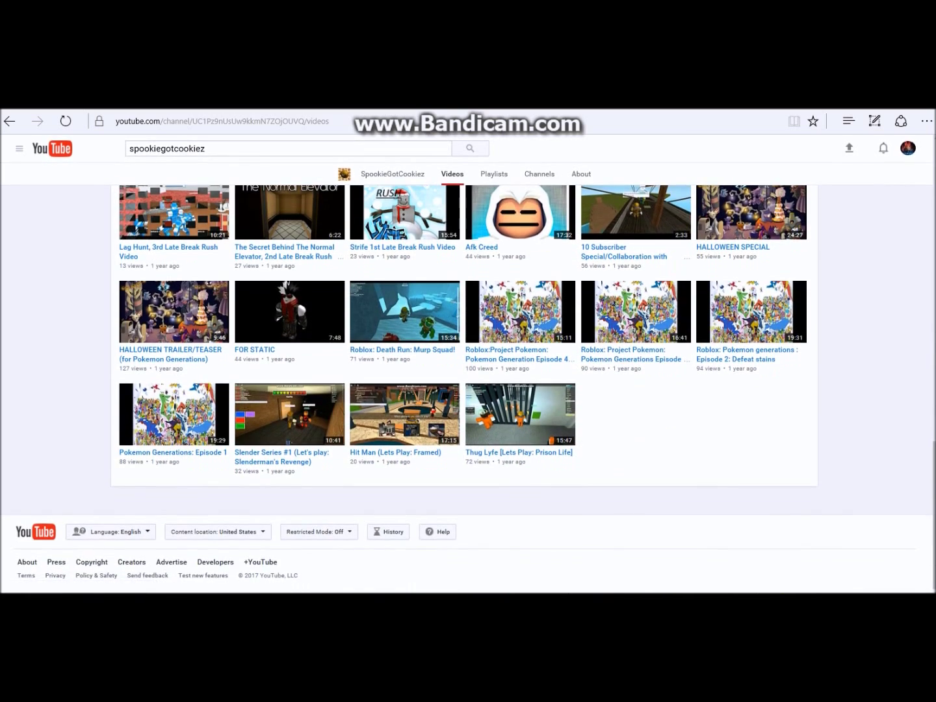